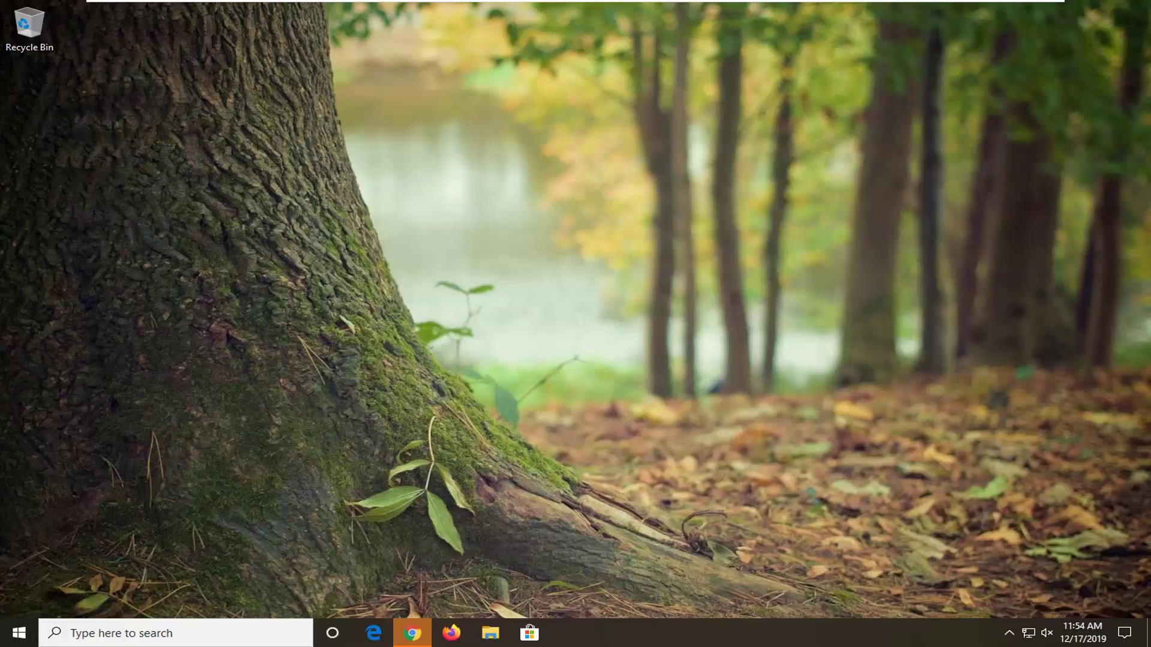
# Search the web in Google Chrome for "microsoft .net framework repair tool" and open Microsoft's official download page for it
pyautogui.click(417, 641)
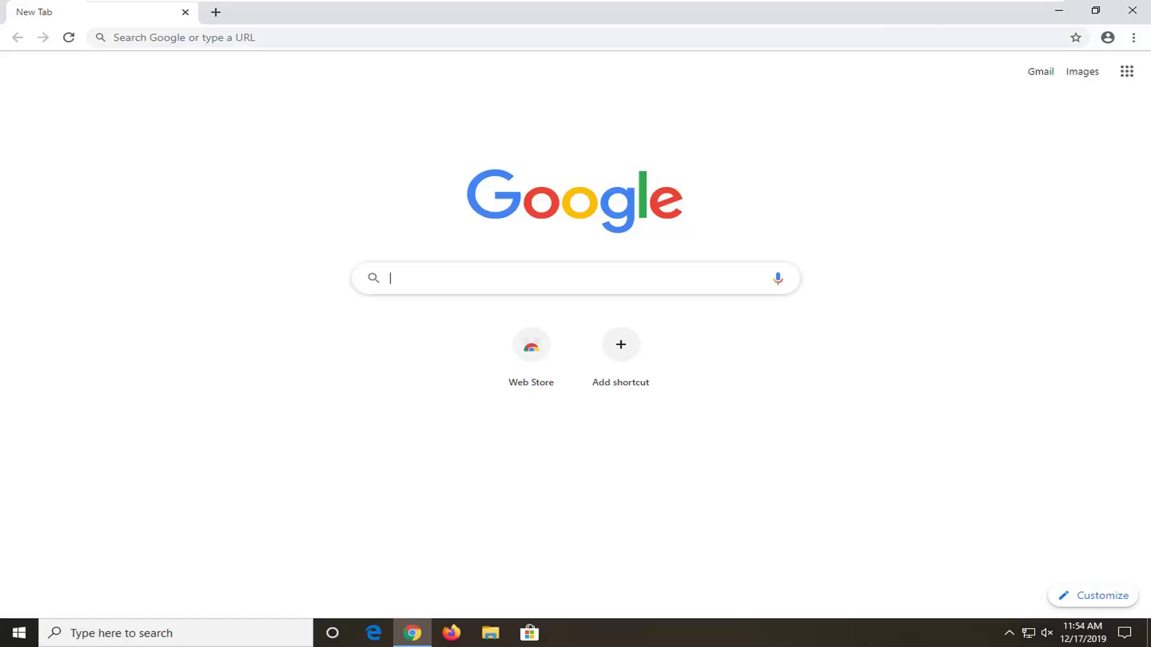
pyautogui.write('microsoft .')
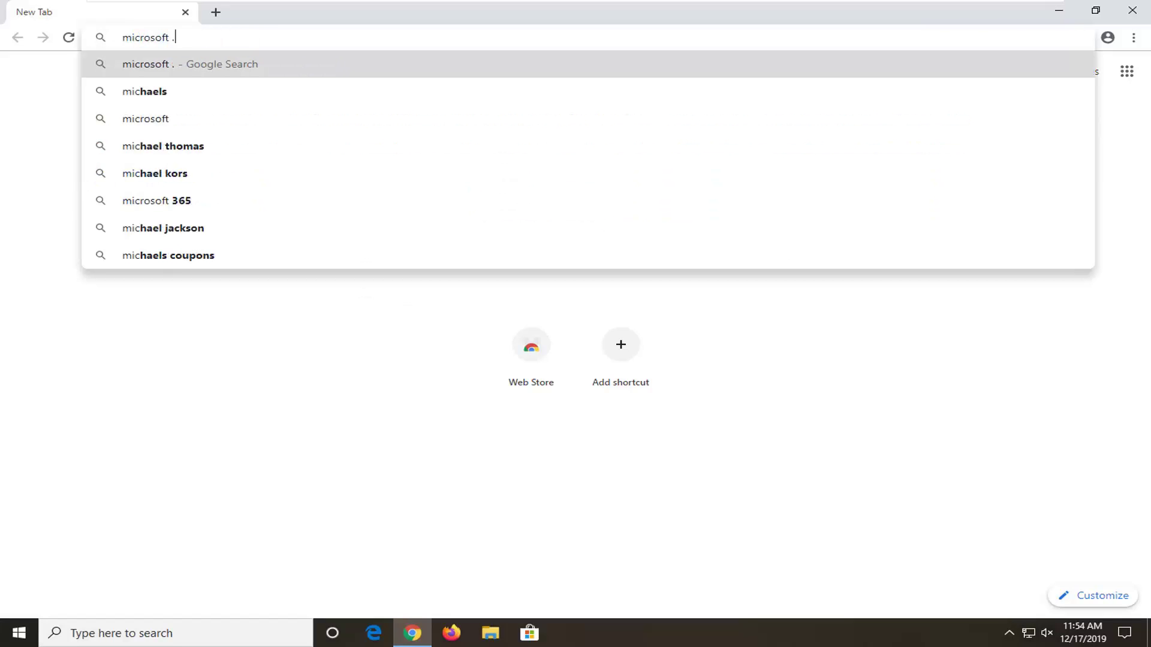
pyautogui.write('net frame')
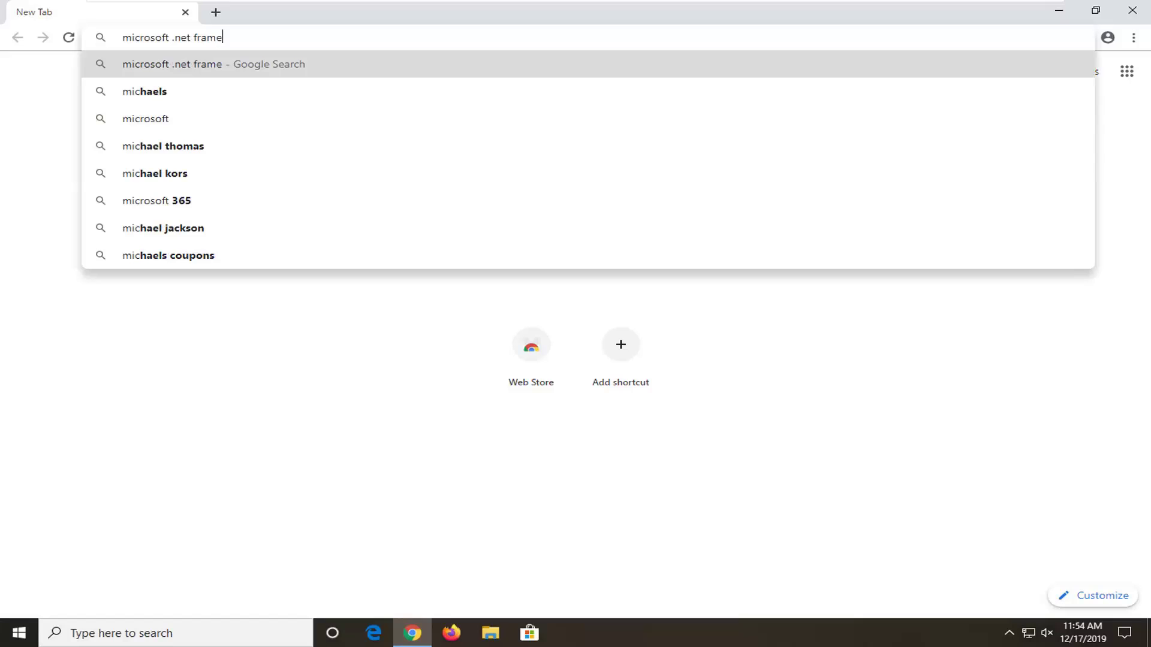
pyautogui.write('work repair tool')
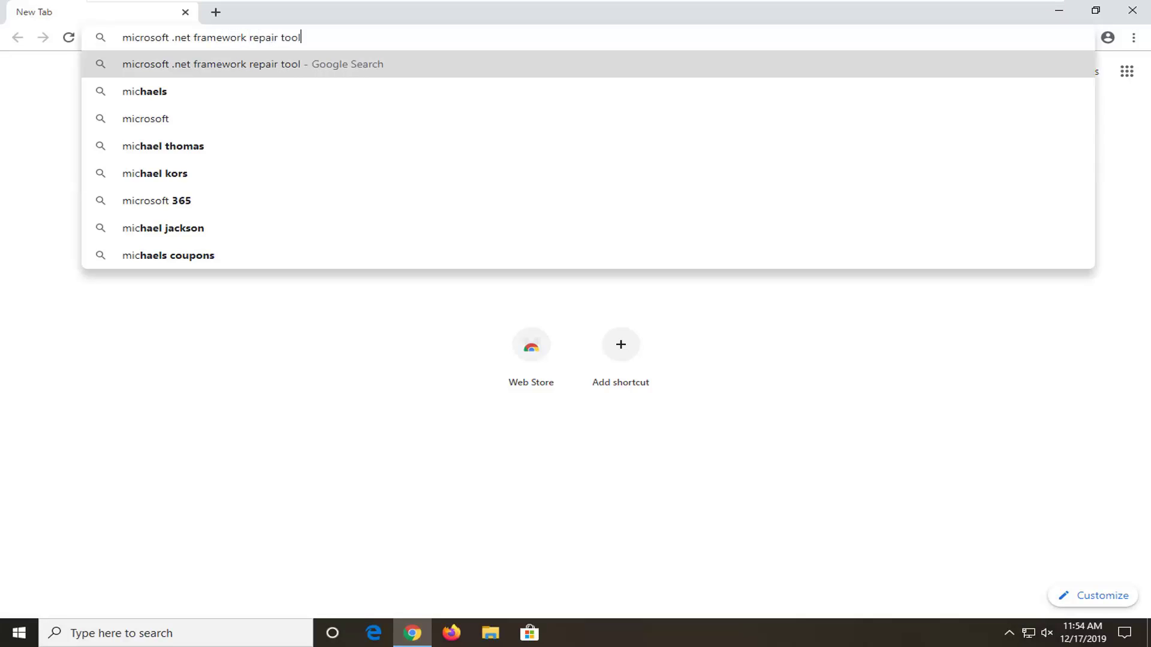
pyautogui.press('Return')
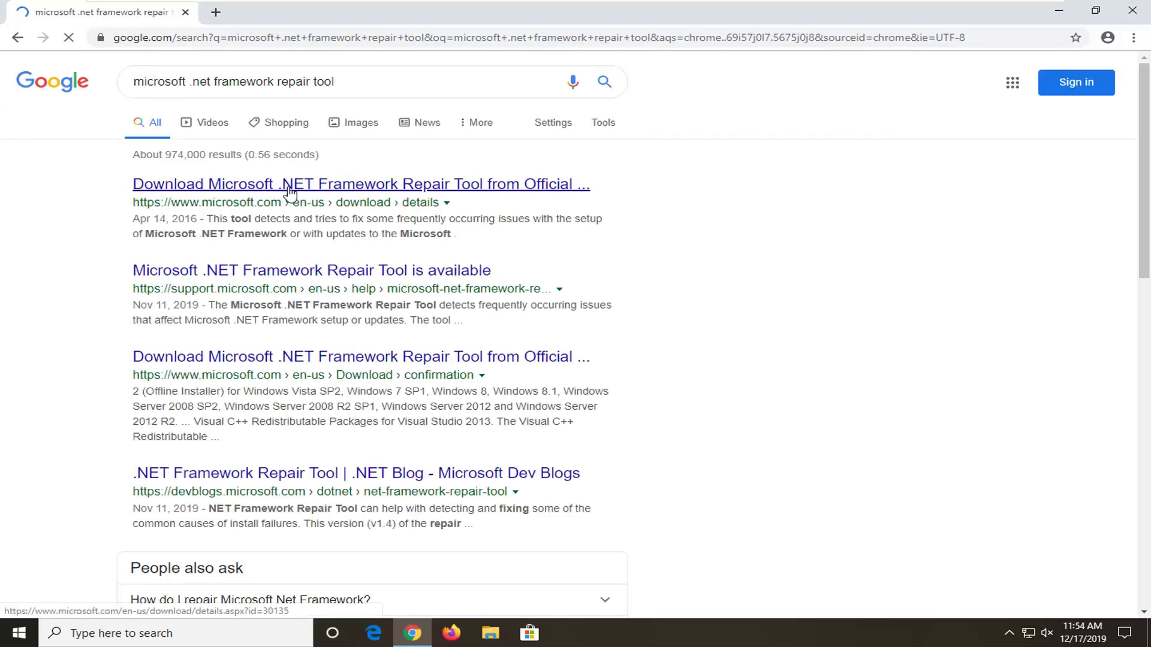
pyautogui.click(310, 190)
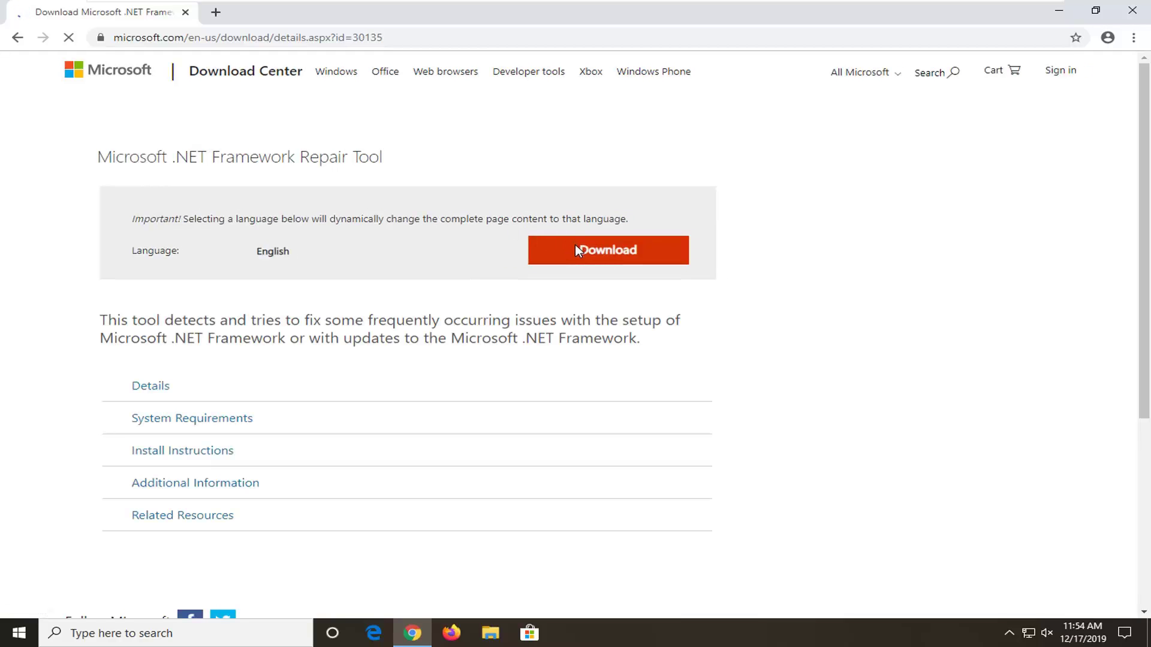
# Download NetFxRepairTool.exe from the Microsoft .NET Framework Repair Tool page, leaving out the privacy statement file
pyautogui.scroll(-5, 619, 251)
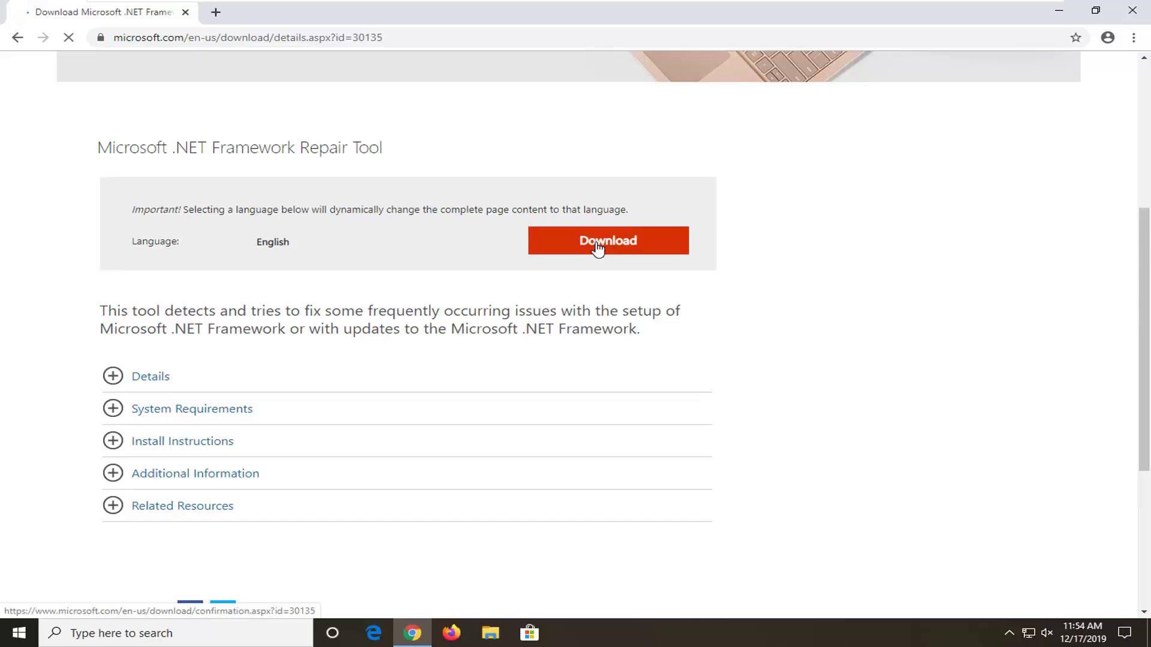
pyautogui.click(604, 241)
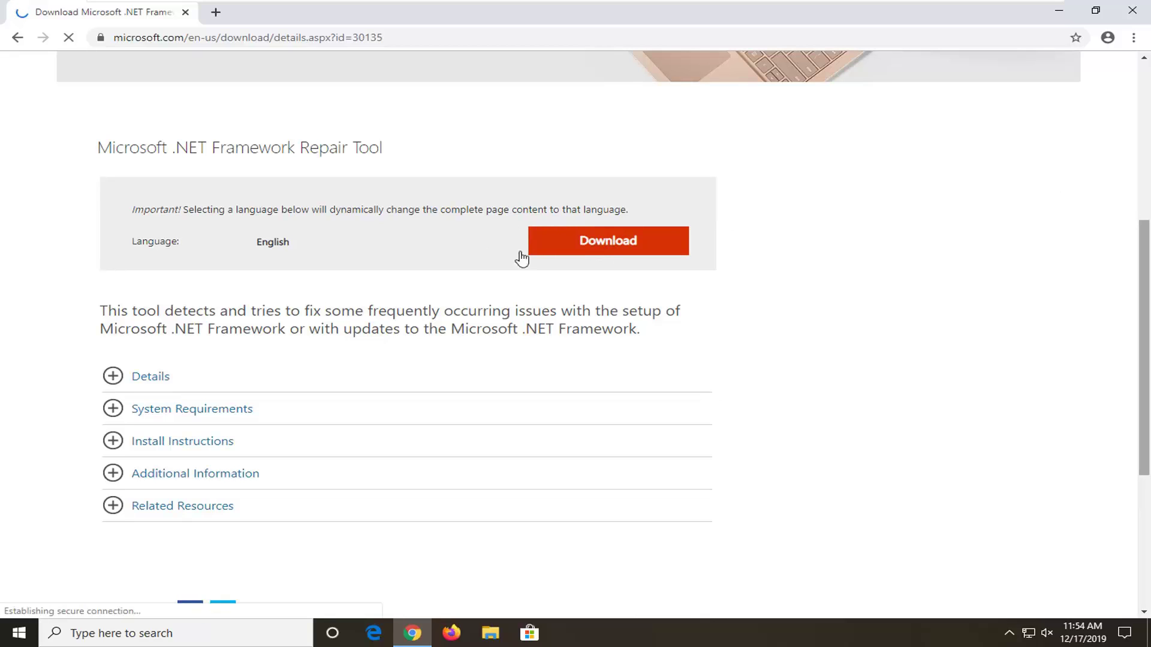
pyautogui.click(610, 246)
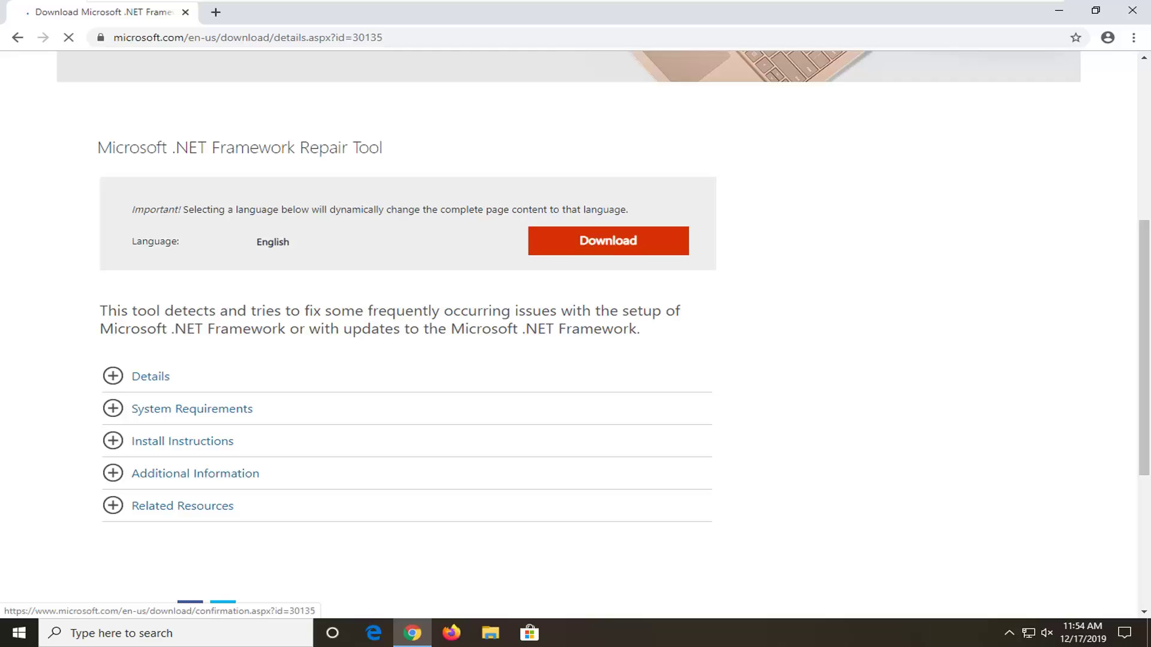
pyautogui.click(608, 240)
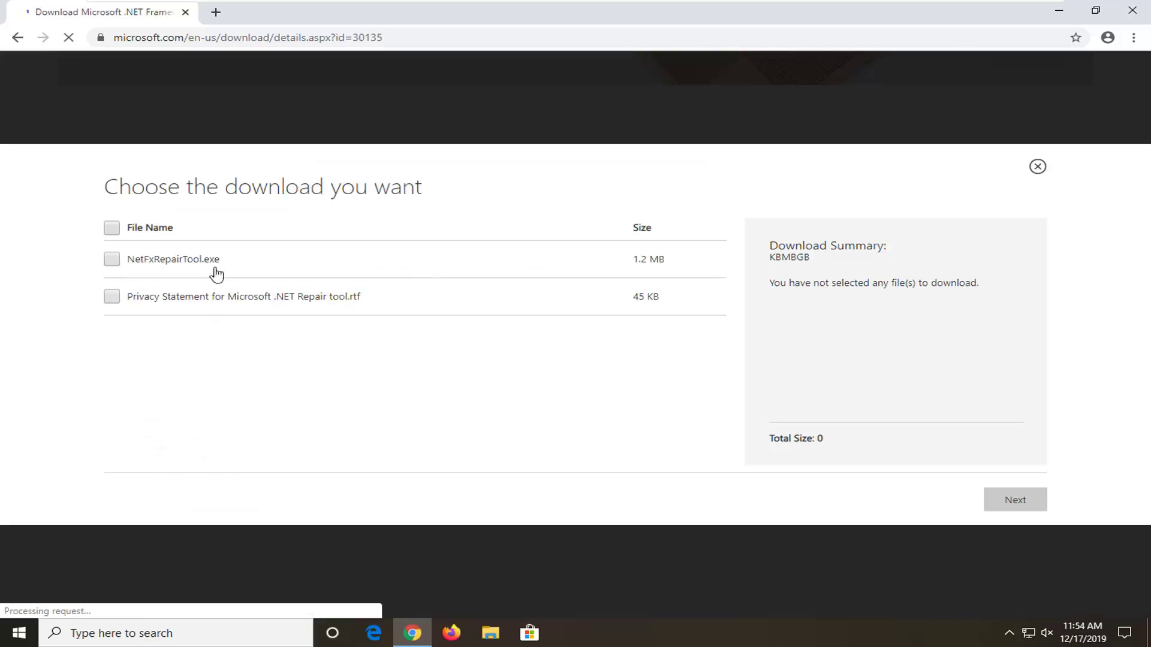
pyautogui.click(112, 262)
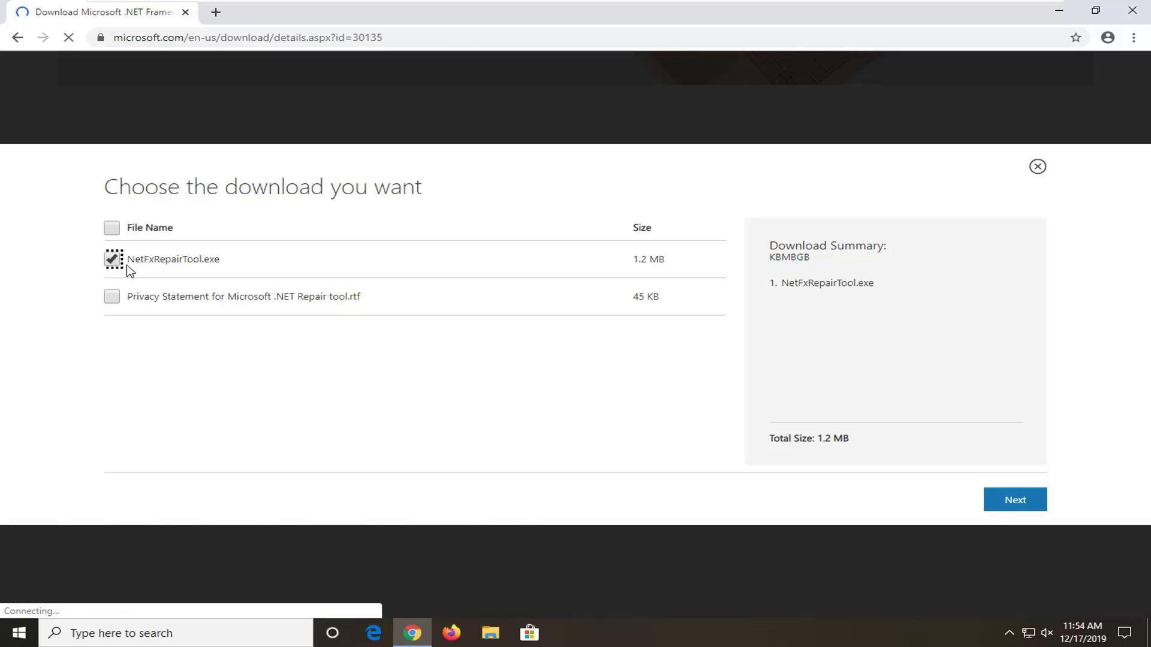
pyautogui.click(1015, 501)
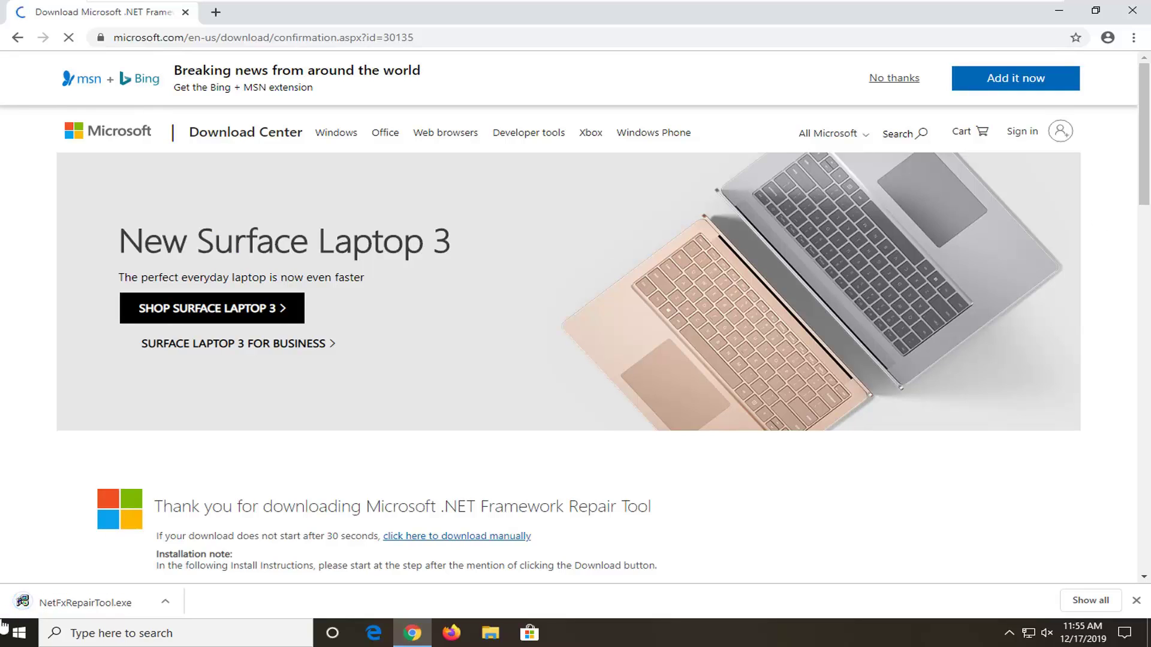
# Run the downloaded NetFxRepairTool.exe, allow it to make changes to the device, and minimize the browser
pyautogui.click(24, 602)
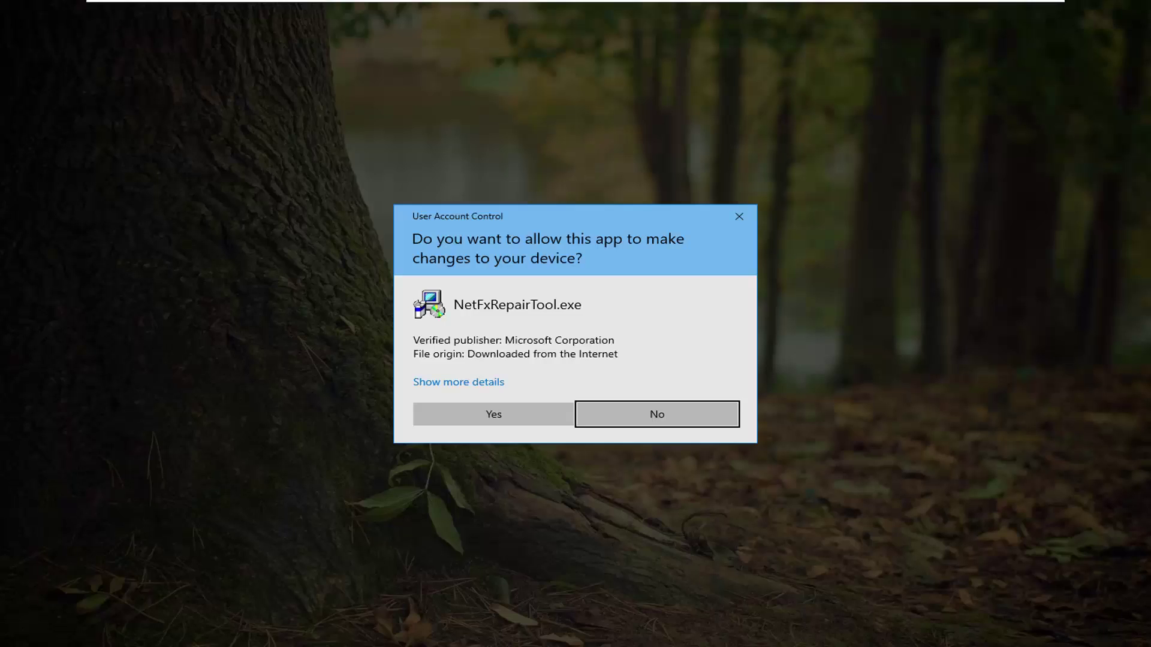
pyautogui.click(489, 412)
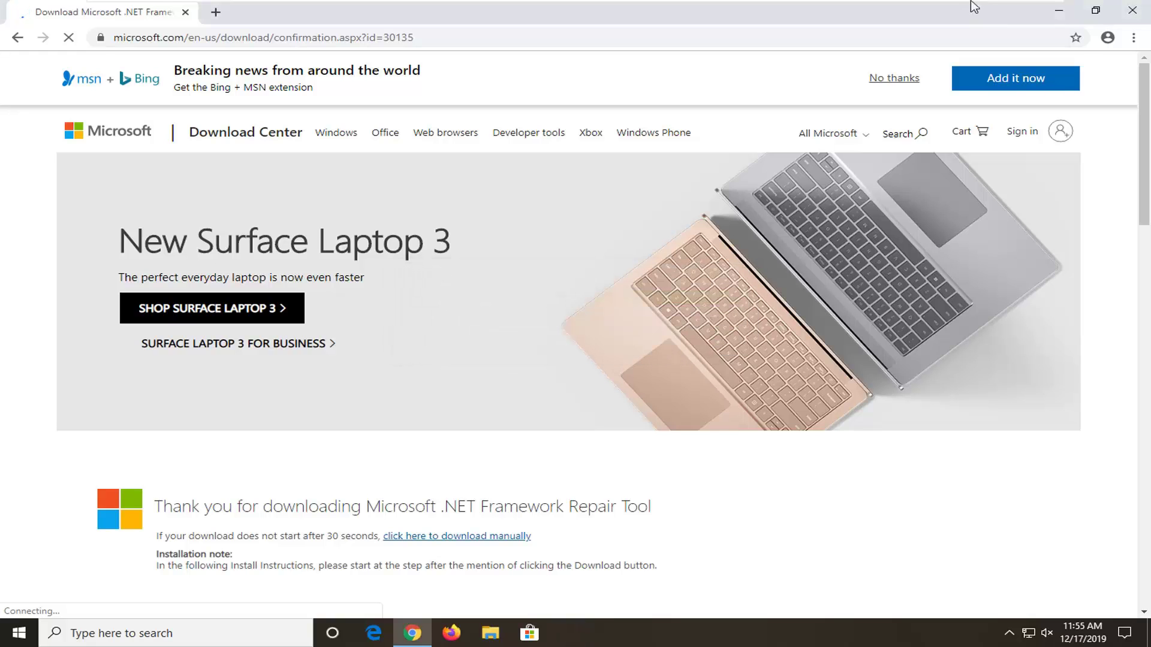
pyautogui.click(1059, 10)
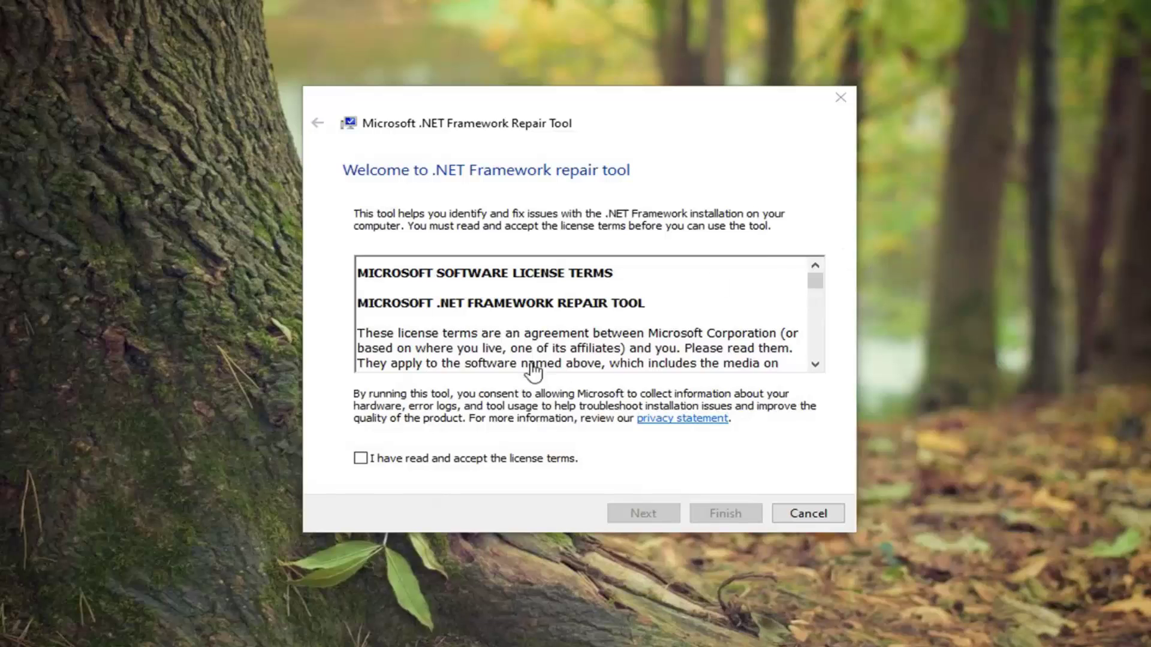
# Accept the .NET Framework repair tool's license terms, apply its recommended changes, and finish the wizard
pyautogui.click(388, 460)
pyautogui.click(405, 460)
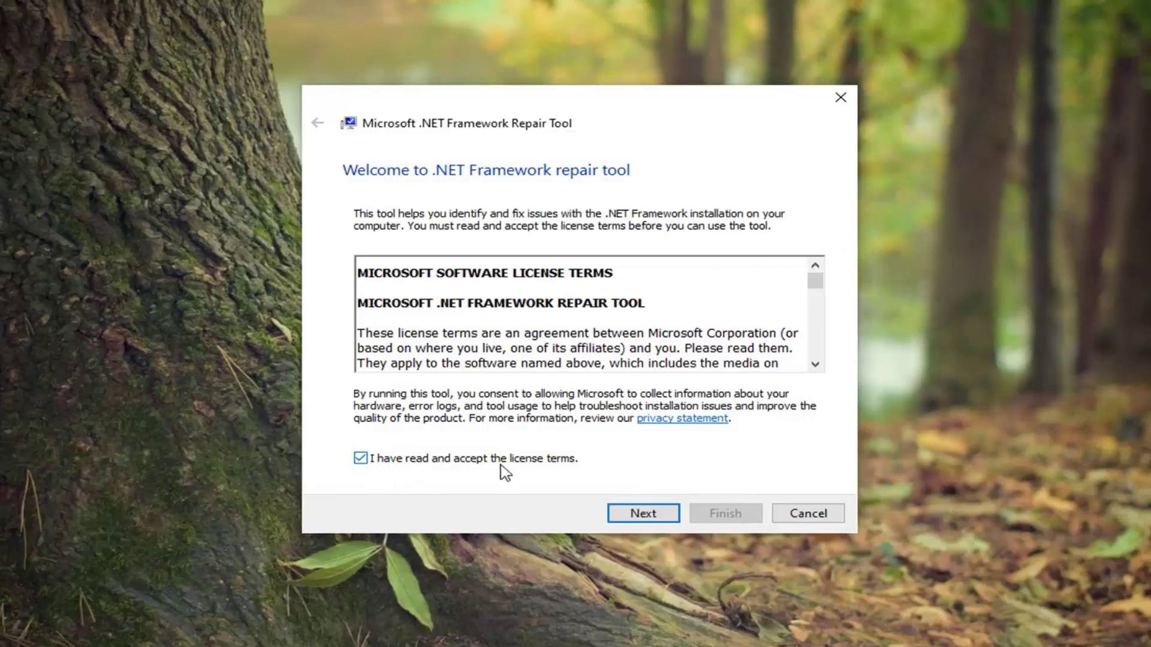
pyautogui.click(630, 514)
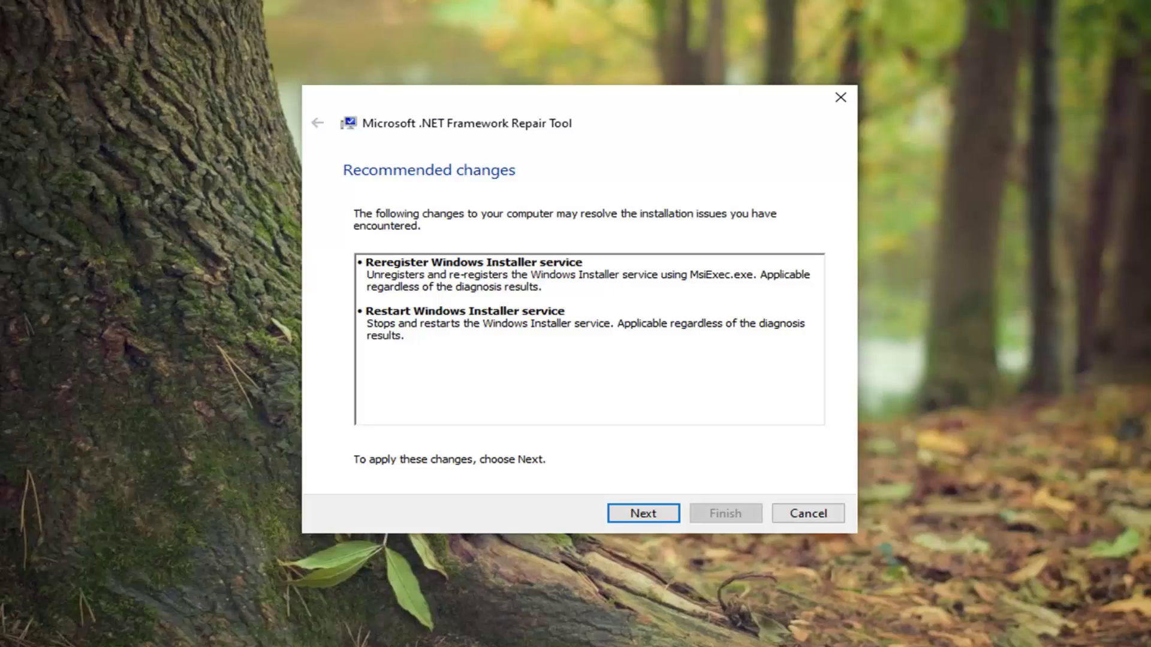
pyautogui.click(635, 514)
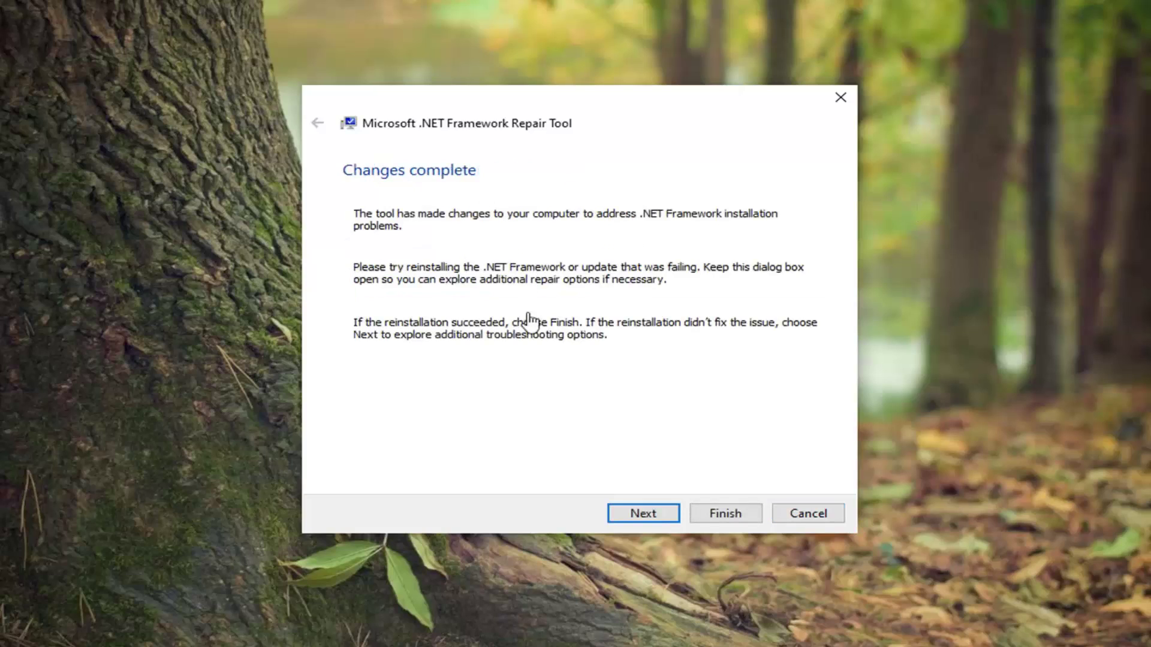
pyautogui.click(729, 513)
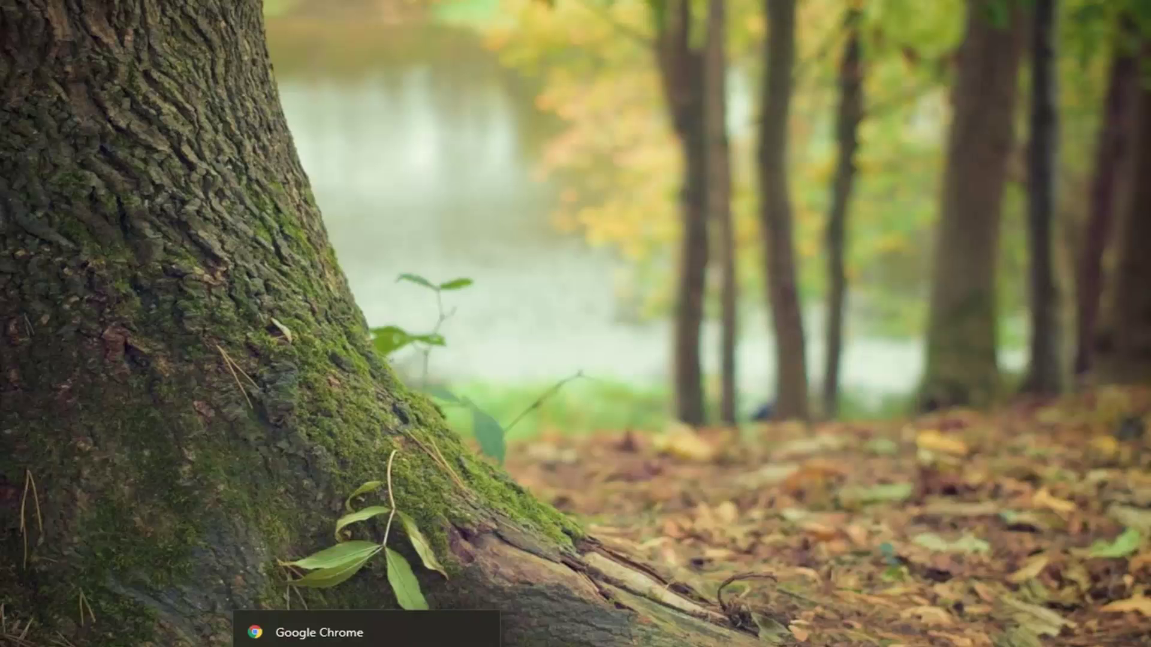
# Search Windows for "device manager" and open Device Manager
pyautogui.press('super')
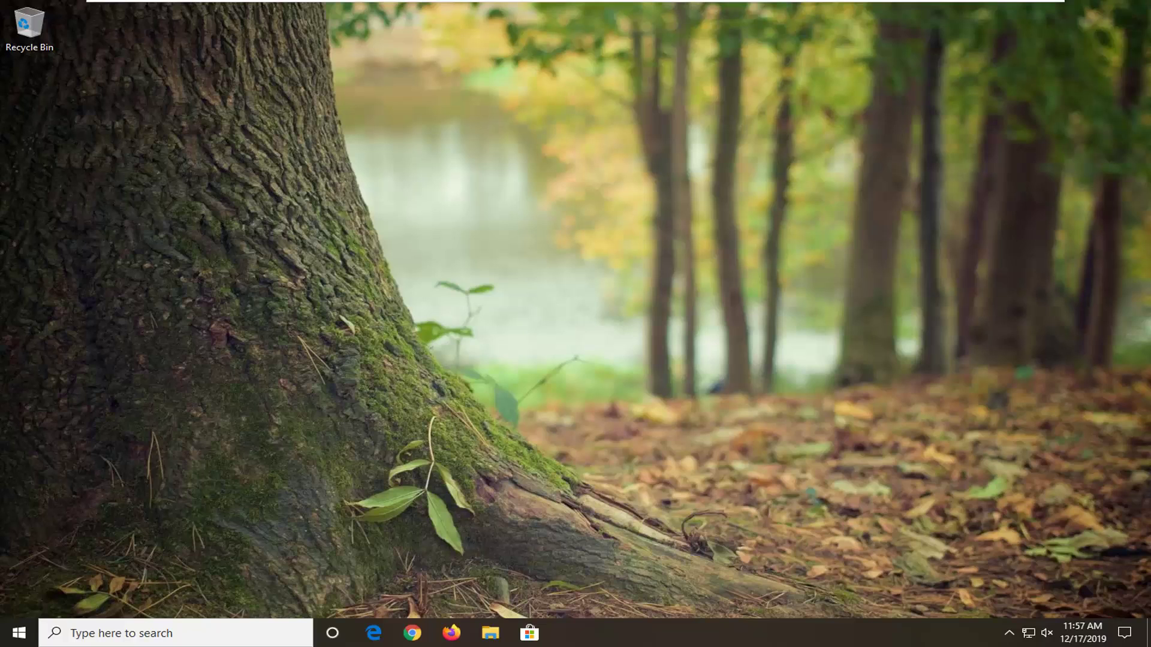
pyautogui.click(9, 641)
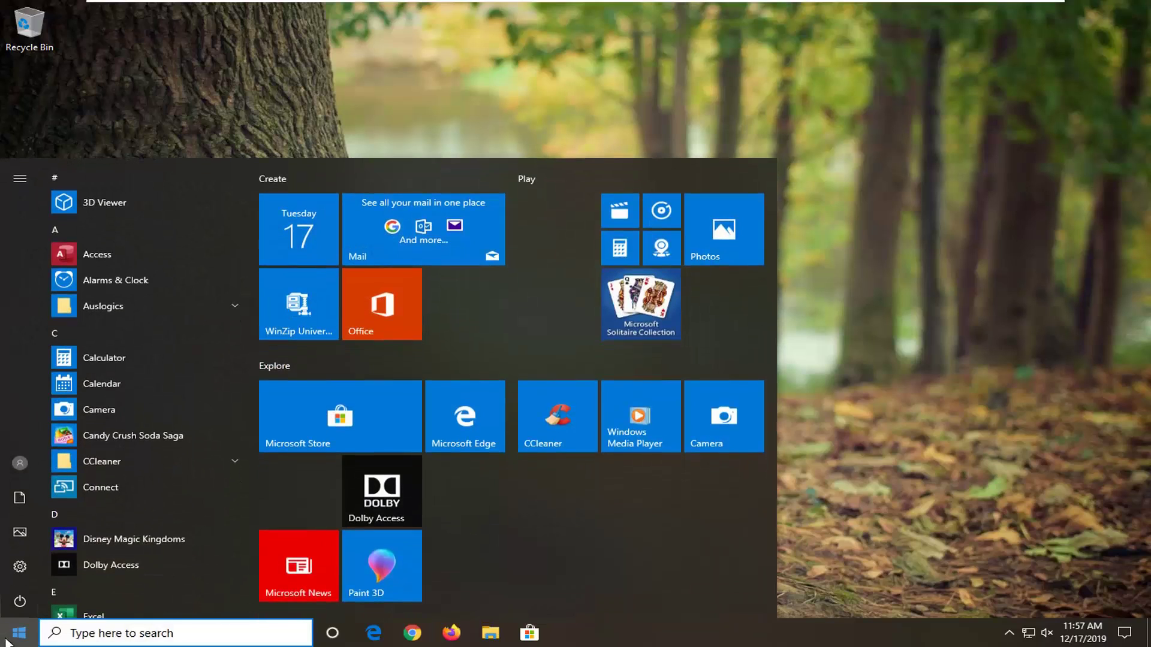
pyautogui.write('device manager')
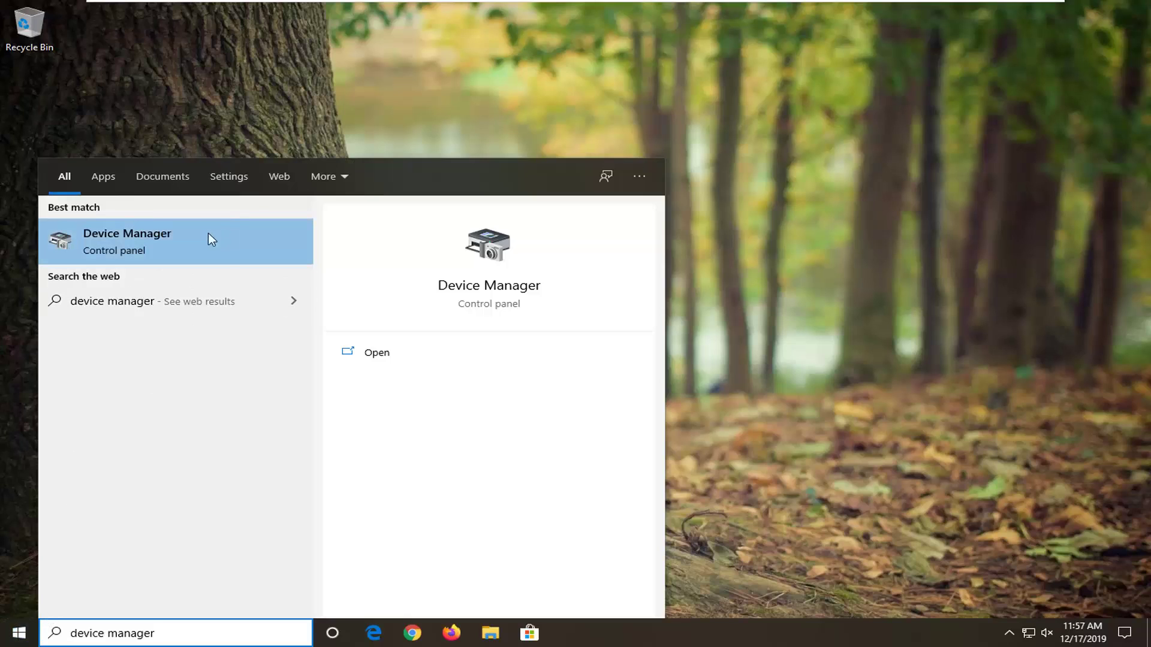
pyautogui.click(138, 239)
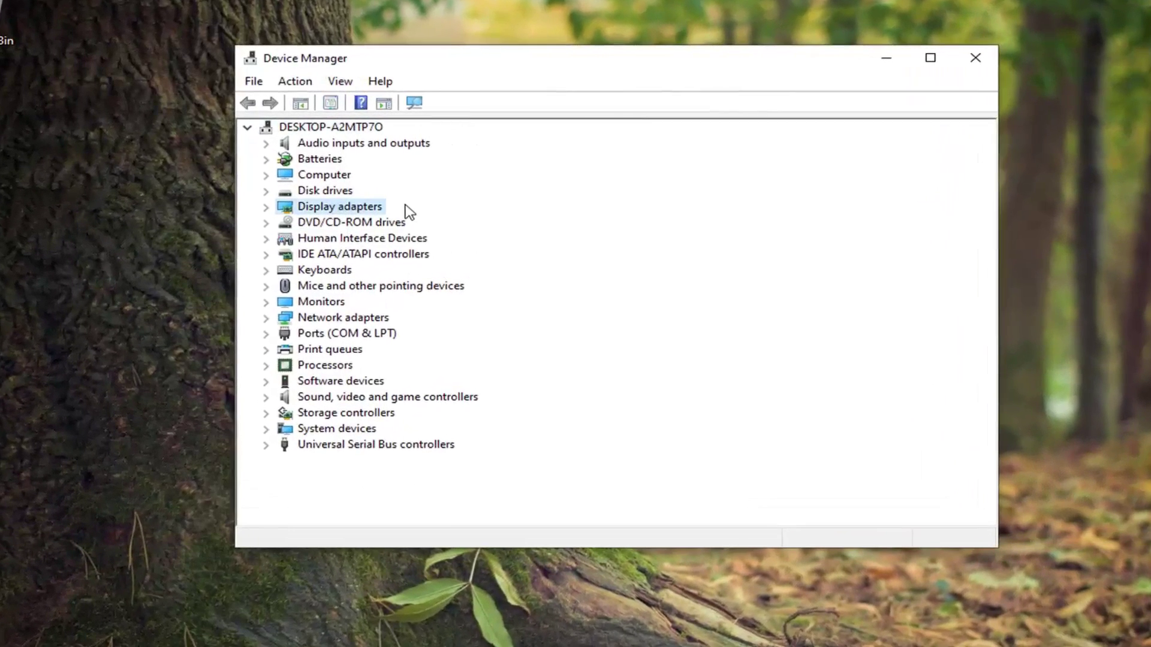
# Search automatically for updated driver software for the VMware SVGA 3D display adapter
pyautogui.doubleClick(310, 209)
pyautogui.click(326, 226)
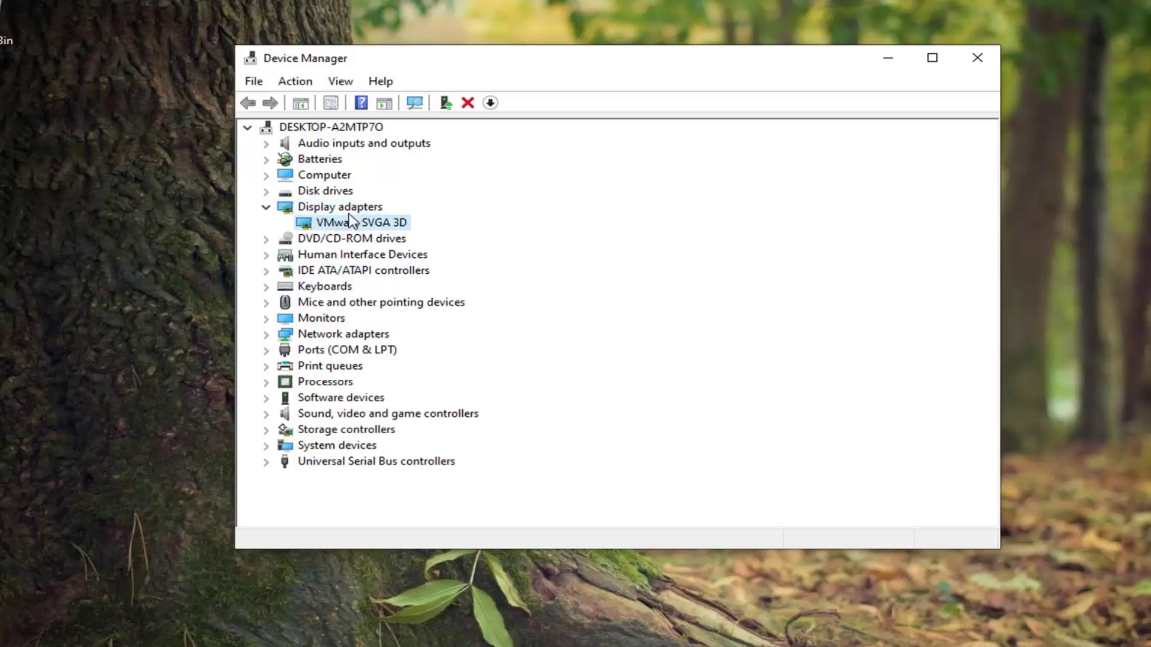
pyautogui.rightClick(351, 222)
pyautogui.click(404, 238)
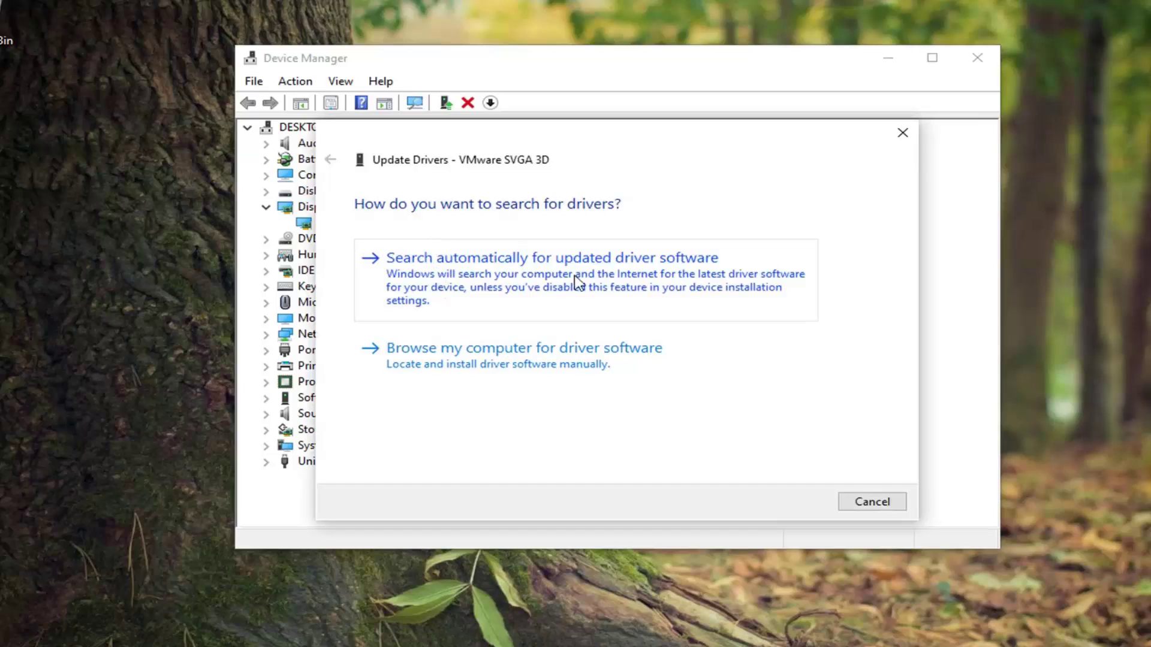
pyautogui.click(638, 274)
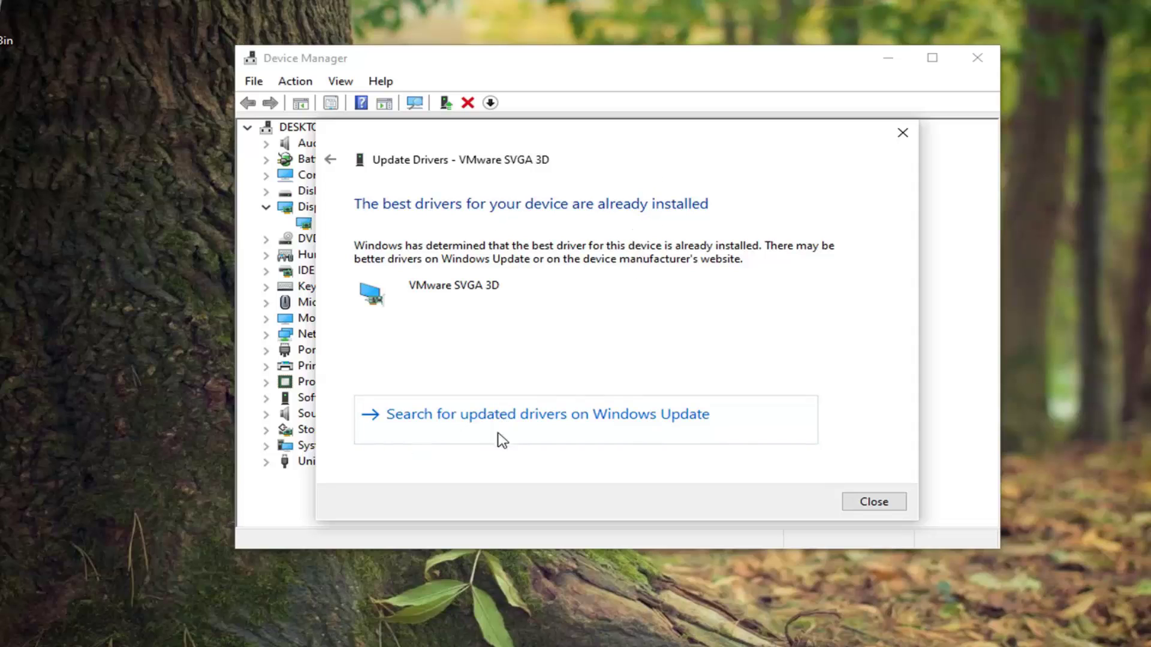
# Open Windows Update from the driver search to look for updated drivers, then close Settings and Device Manager
pyautogui.click(546, 428)
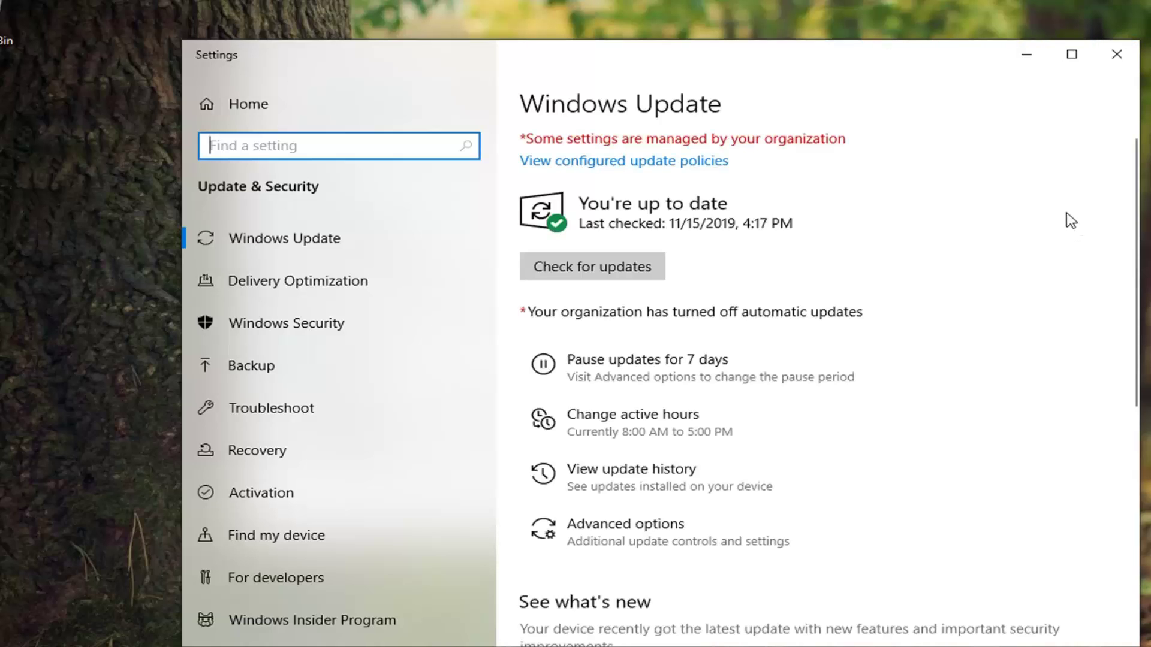
pyautogui.click(1116, 60)
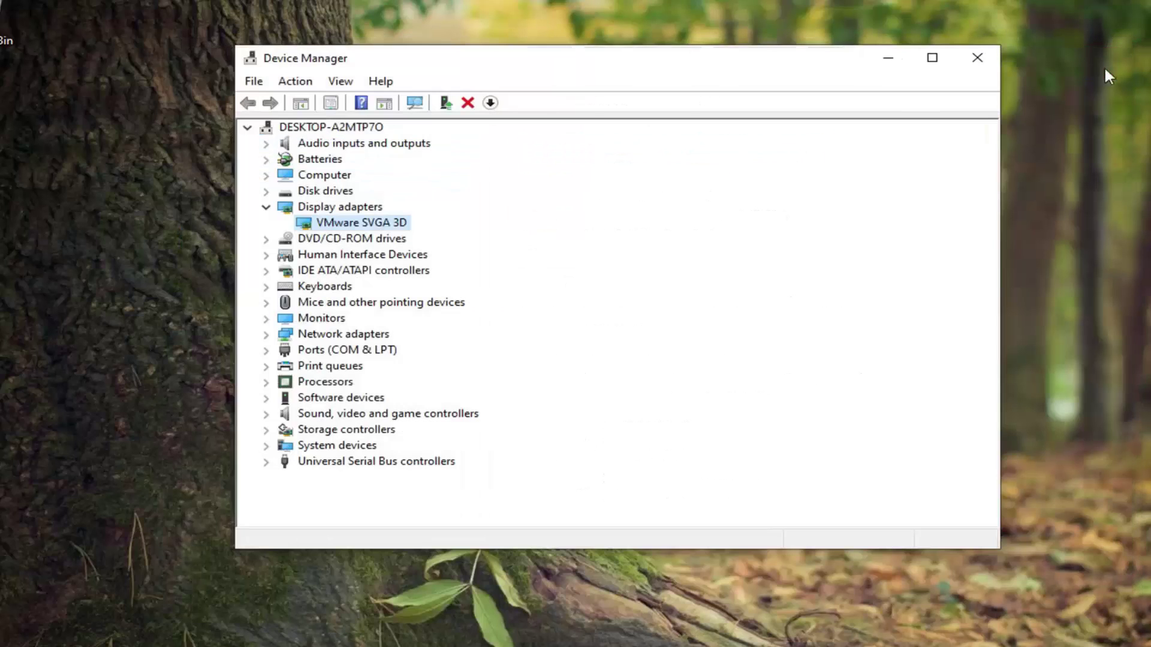
pyautogui.click(977, 60)
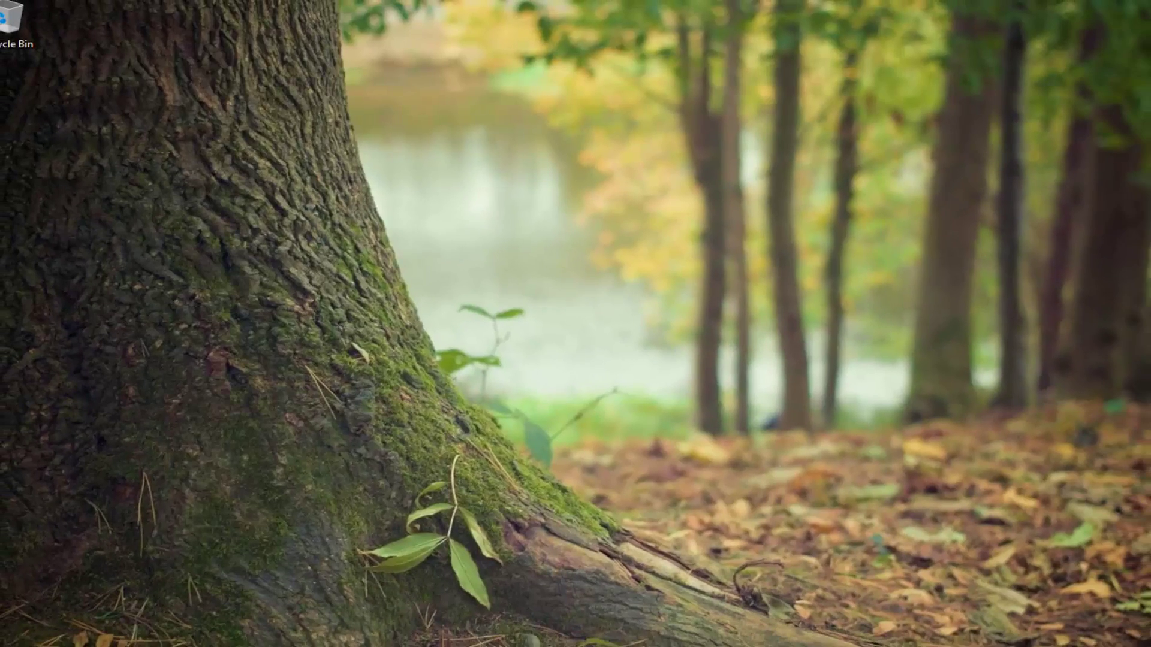